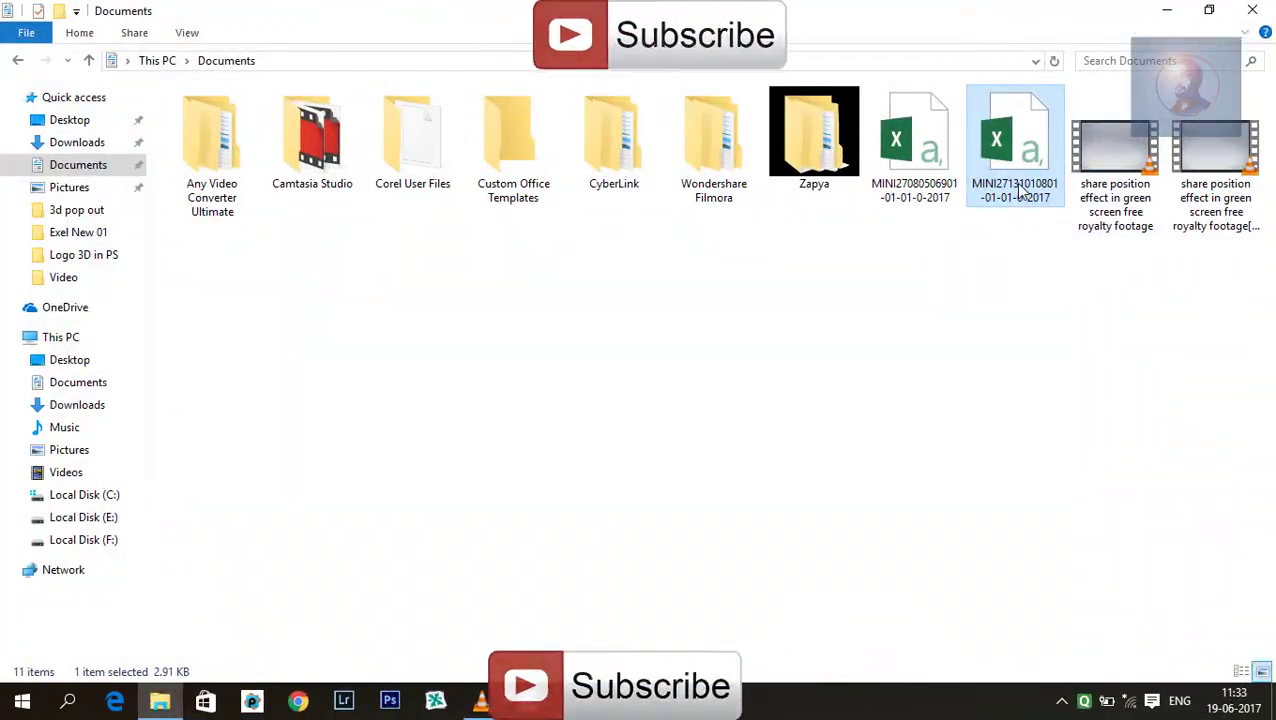
Confirm in the marks file's Properties that it is a Comma Separated Values (.csv) file, then minimize Explorer
right_click(1020, 194)
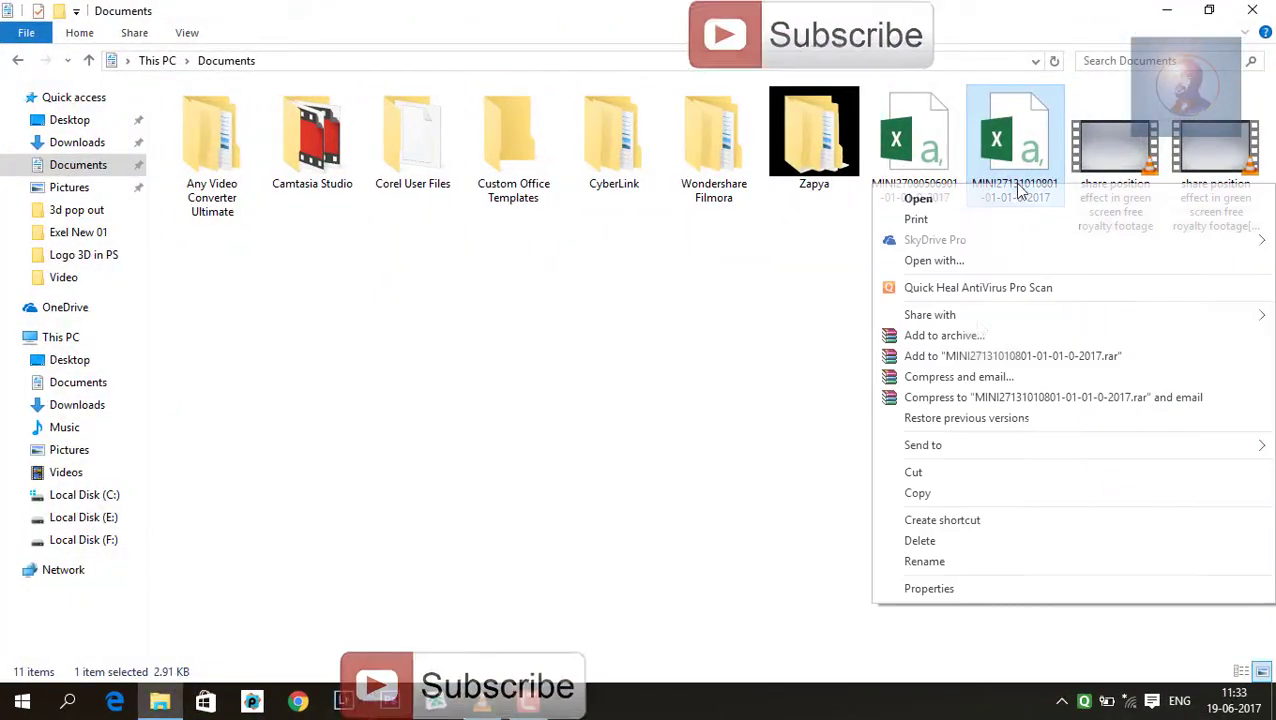
left_click(938, 590)
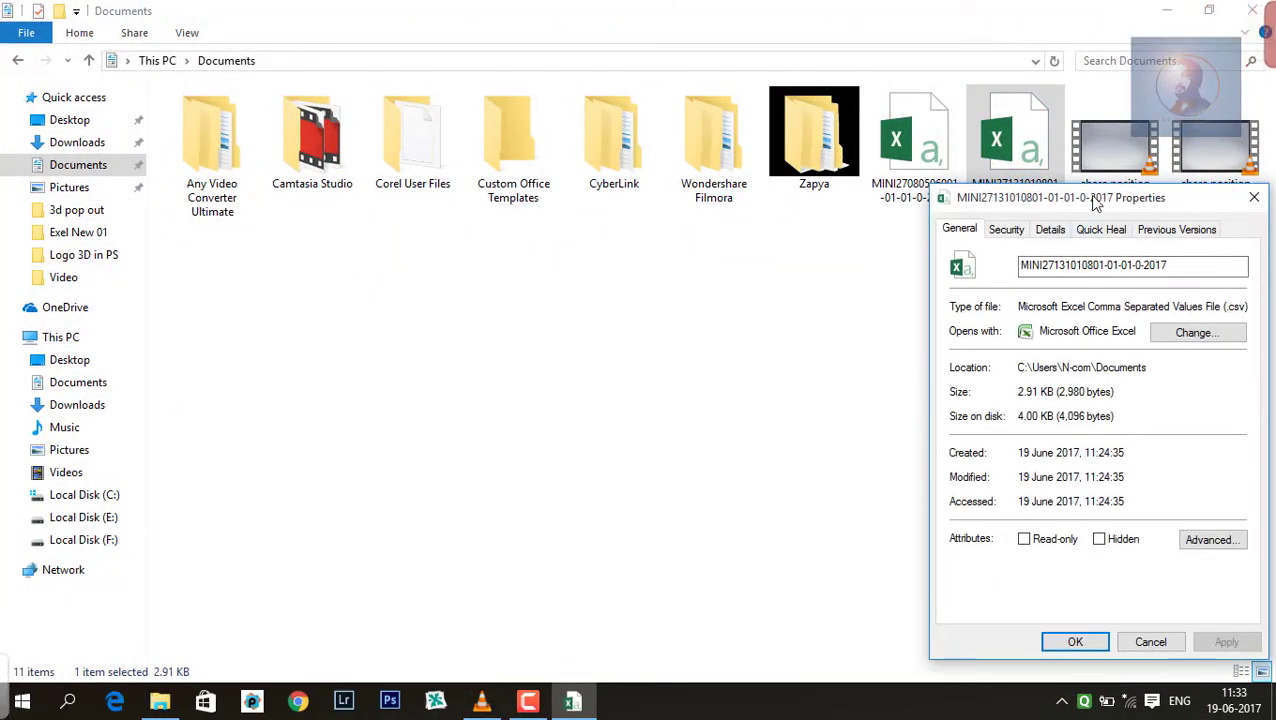
left_click_drag(1020, 158, 727, 185)
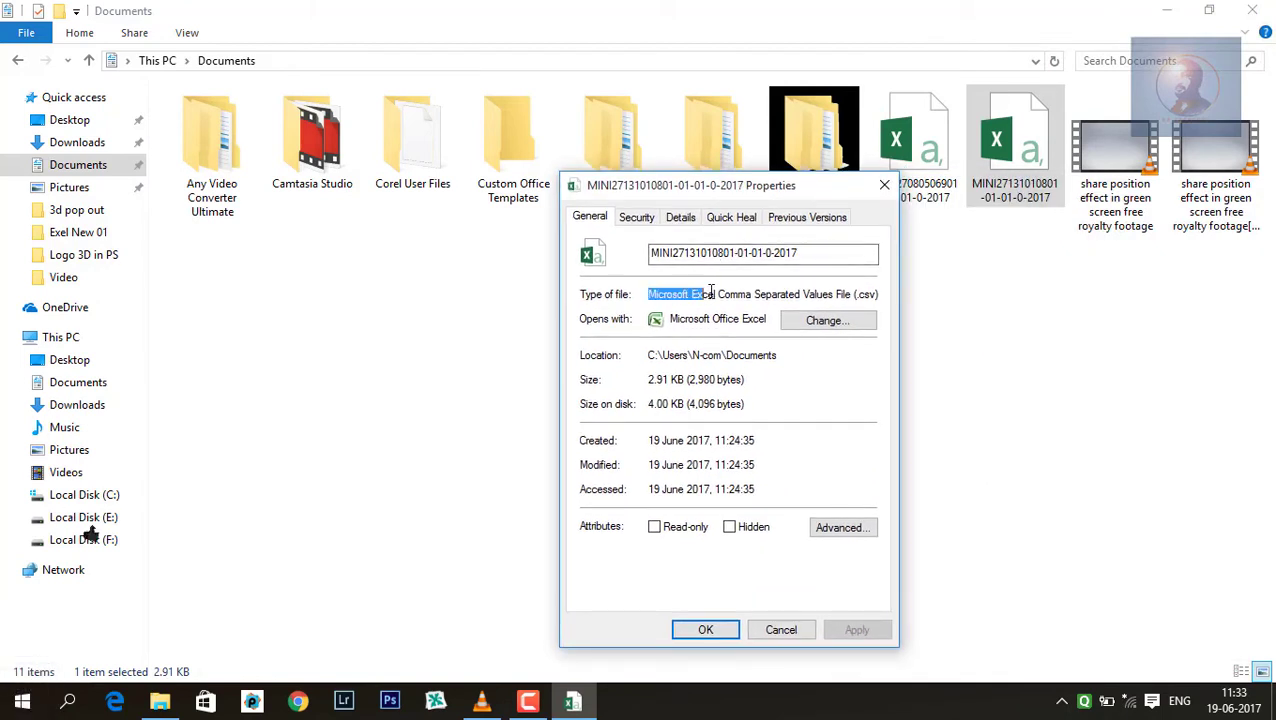
left_click_drag(711, 292, 886, 294)
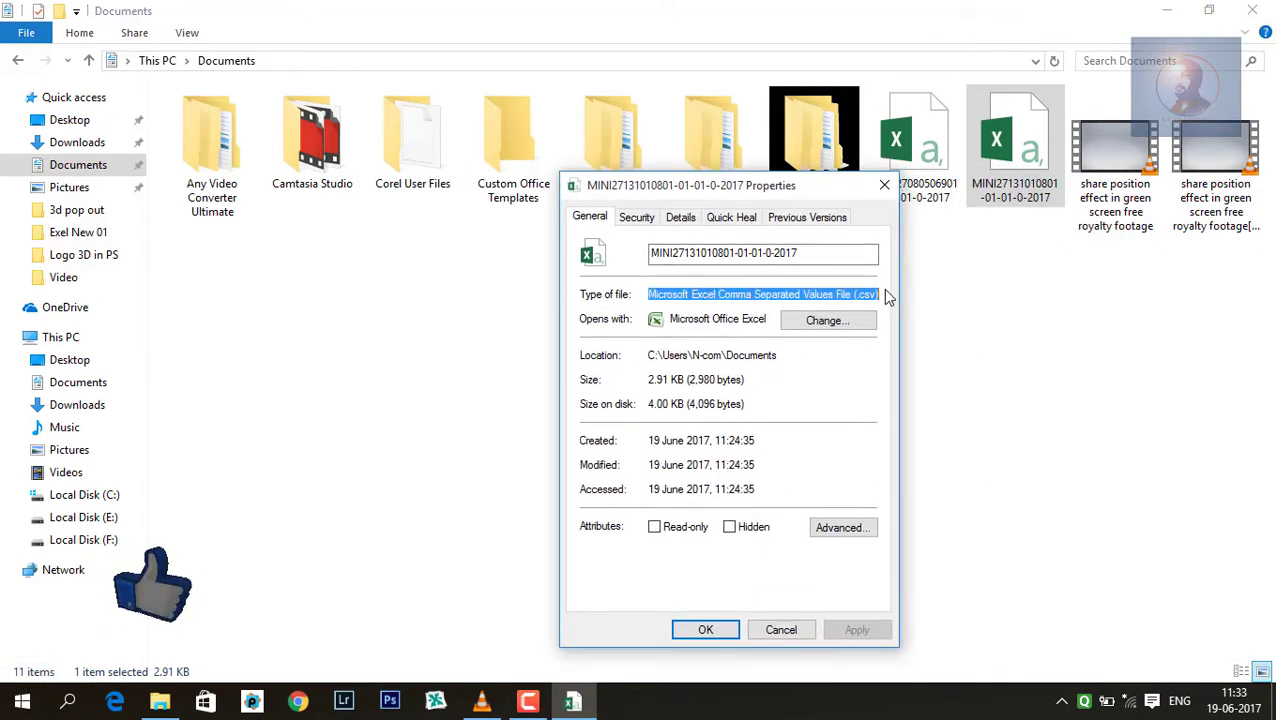
left_click(884, 185)
left_click(1166, 10)
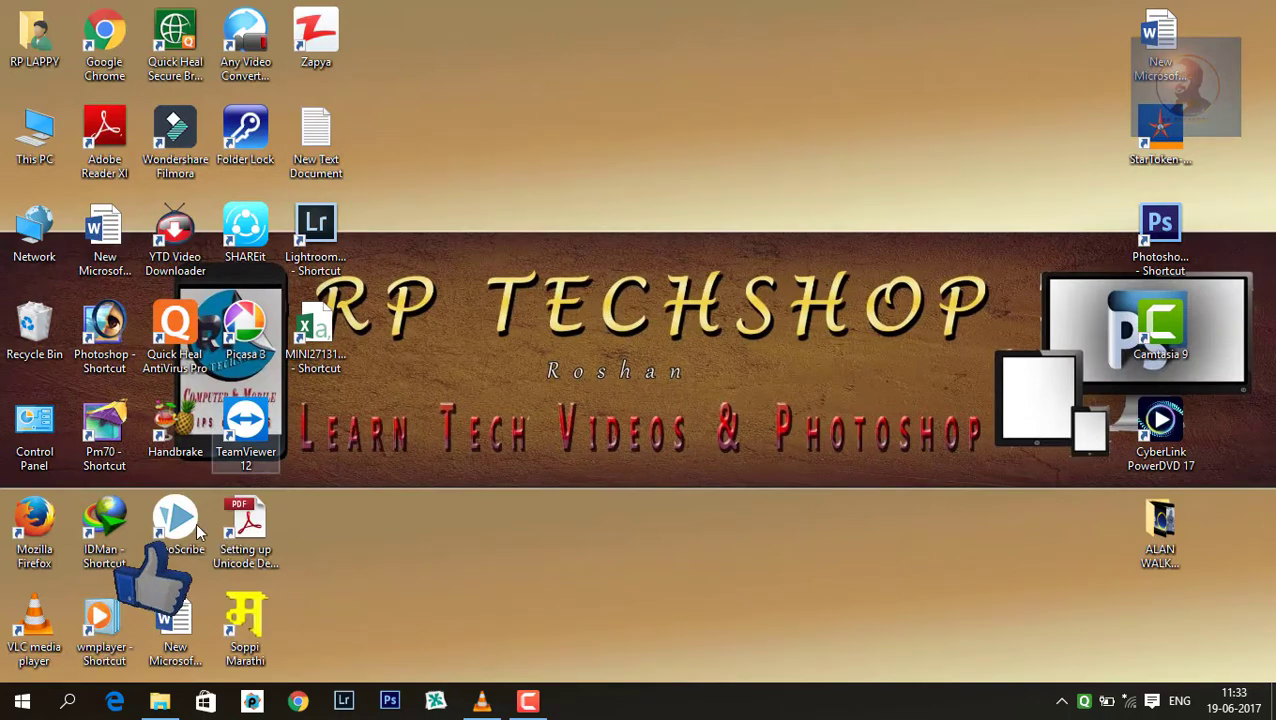
Launch Excel 2013 from the Microsoft Office 2013 group in the Start menu's All apps list
left_click(22, 701)
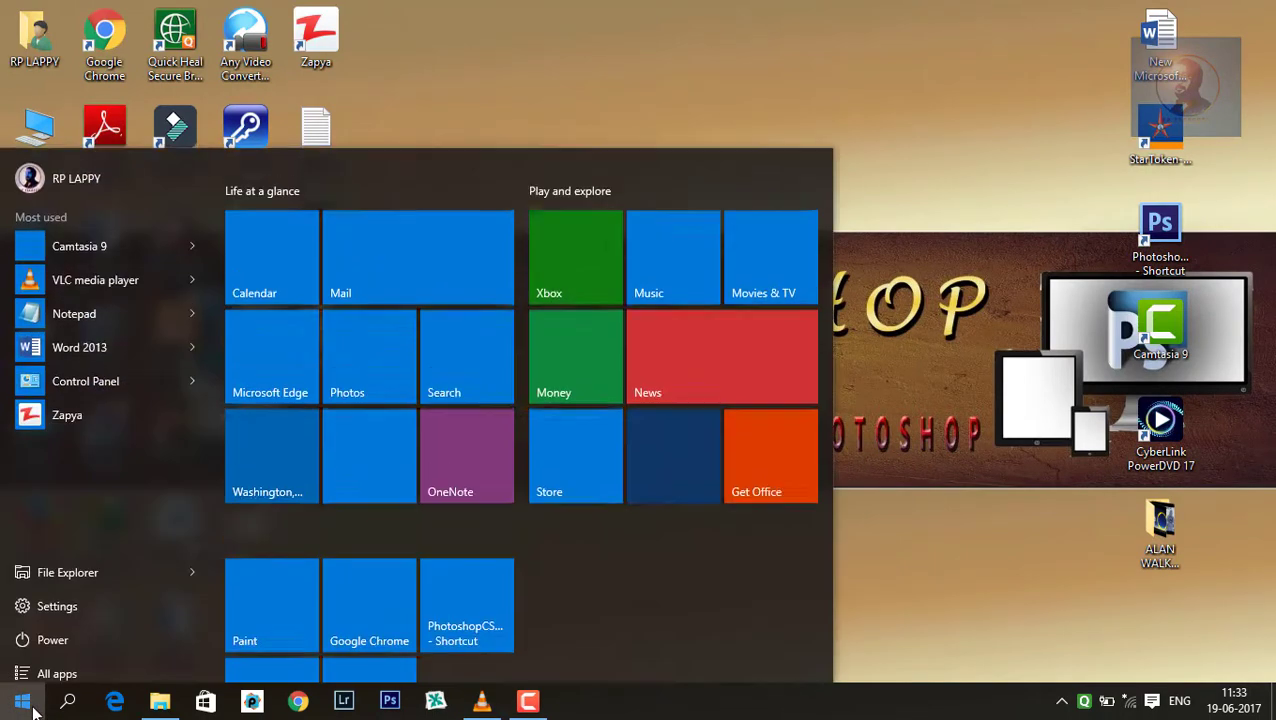
left_click(74, 664)
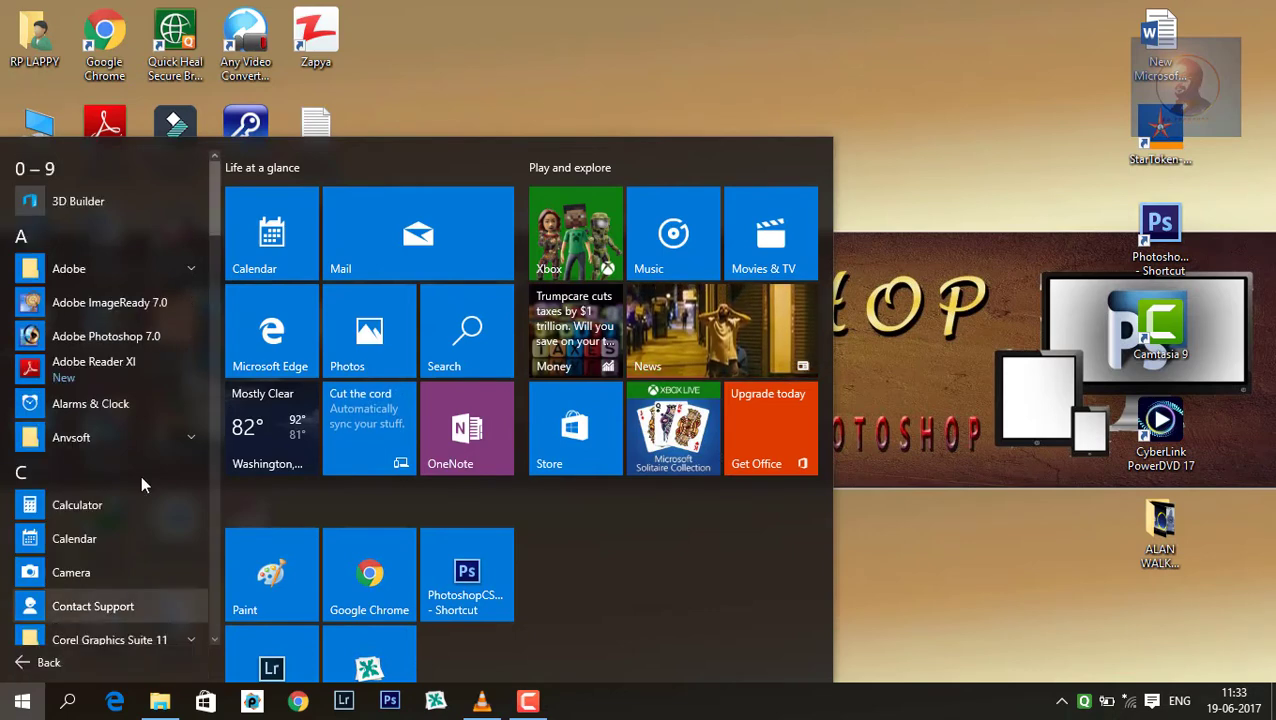
scroll(115, 503, "down", 2)
scroll(115, 503, "down", 1)
scroll(115, 503, "down", 2)
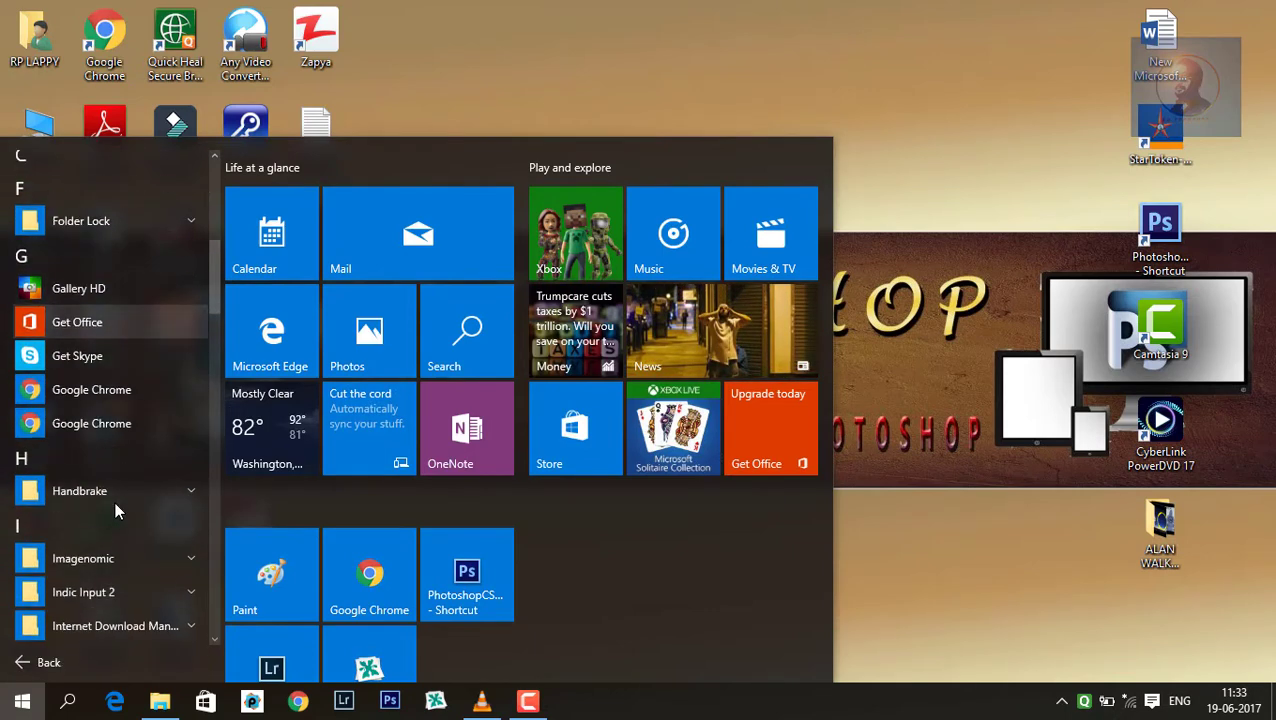
scroll(165, 525, "down", 3)
scroll(165, 524, "down", 2)
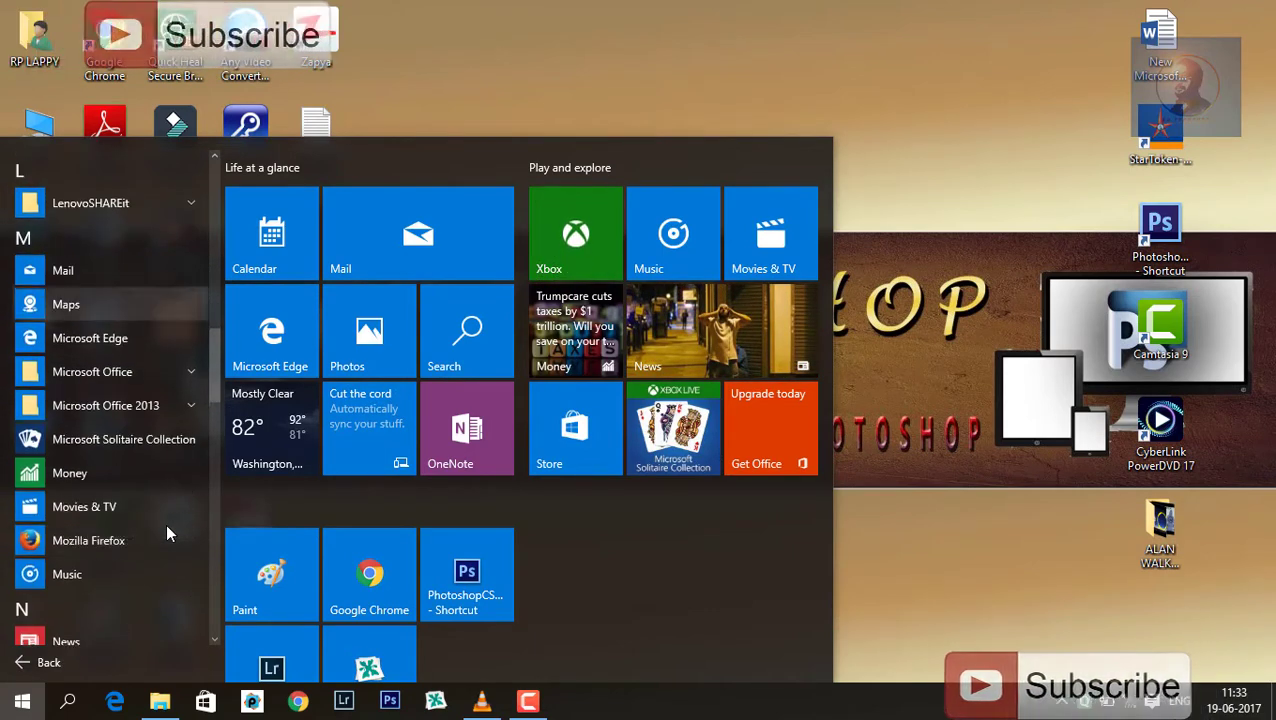
left_click(178, 408)
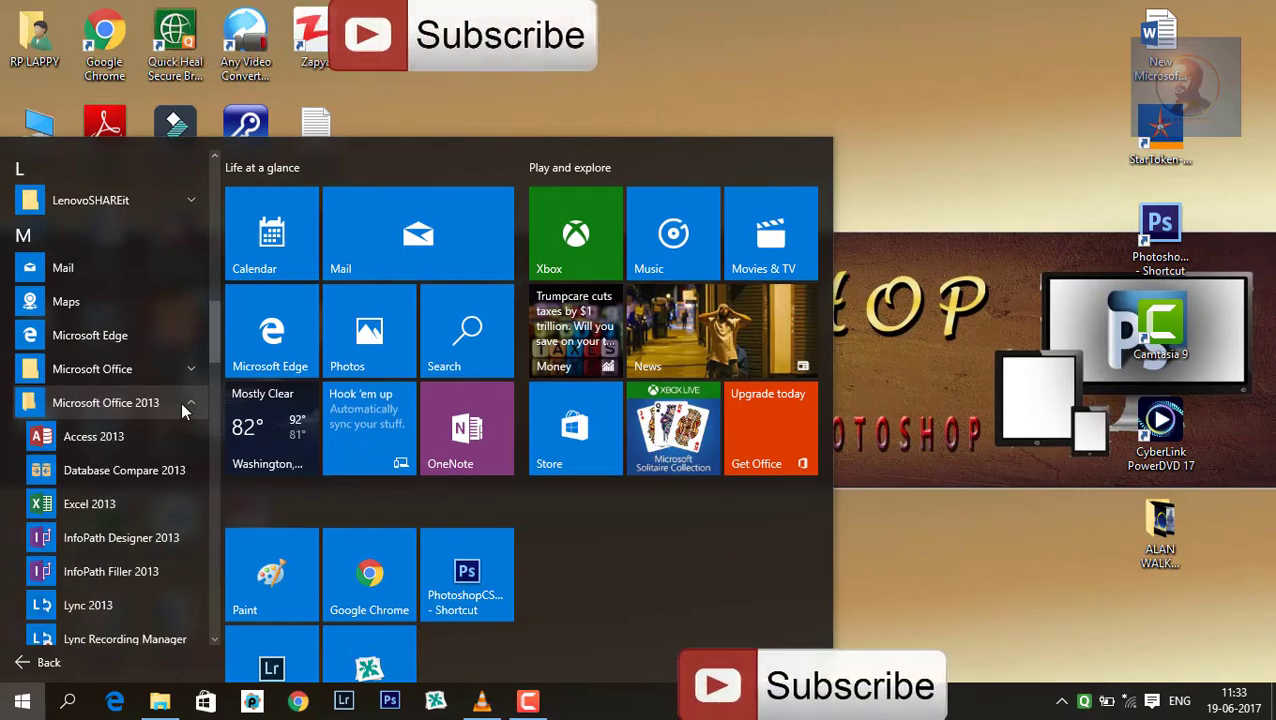
left_click(92, 510)
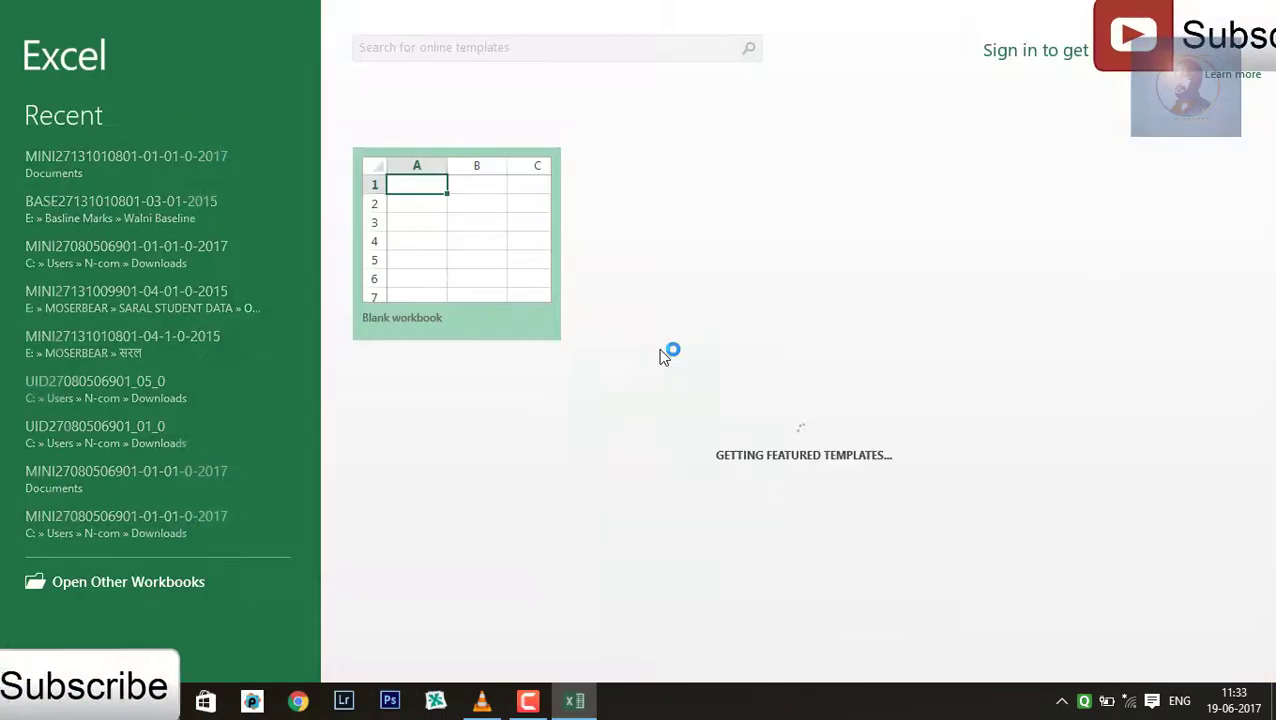
Create a blank workbook and start a From Text import on the DATA tab
left_click(470, 240)
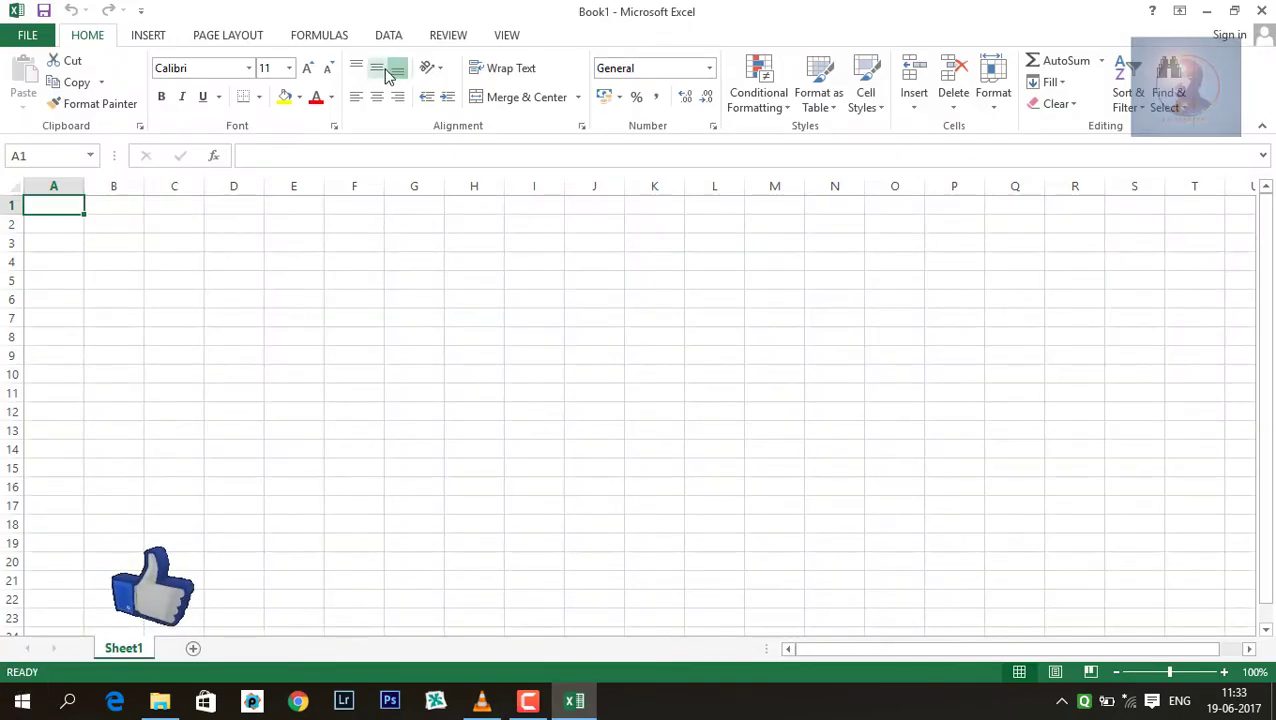
left_click(390, 37)
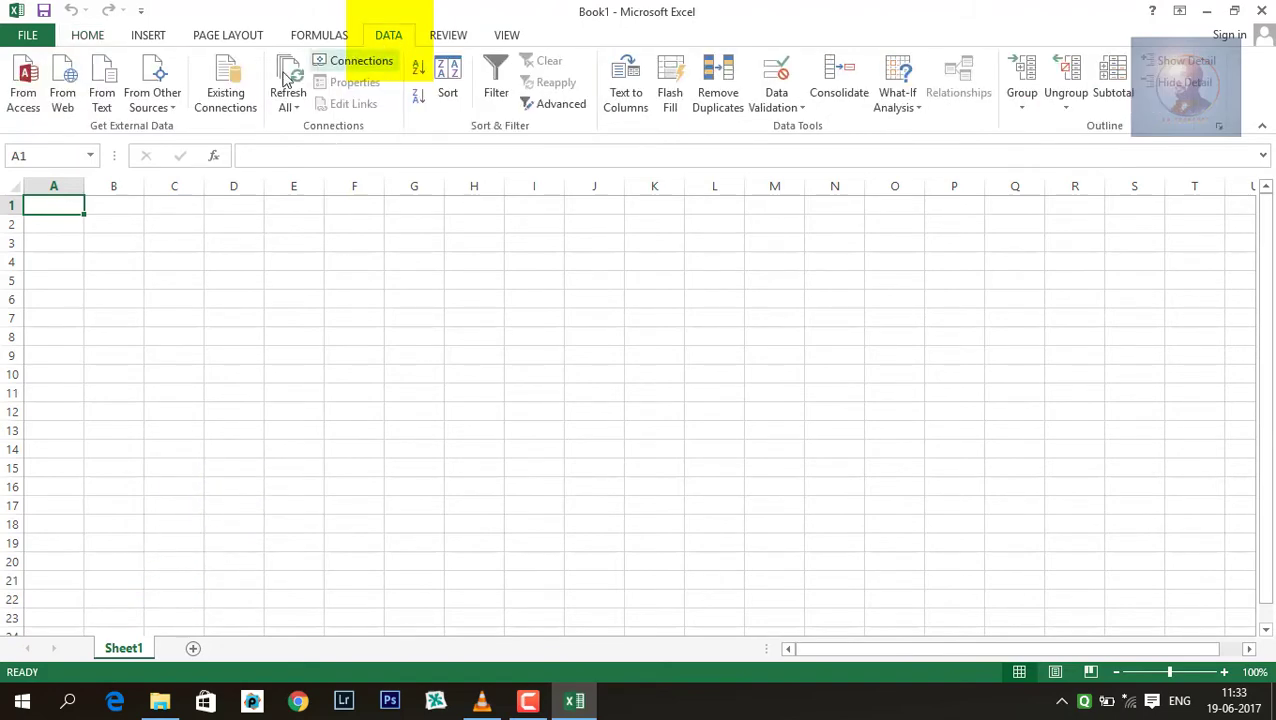
left_click(108, 97)
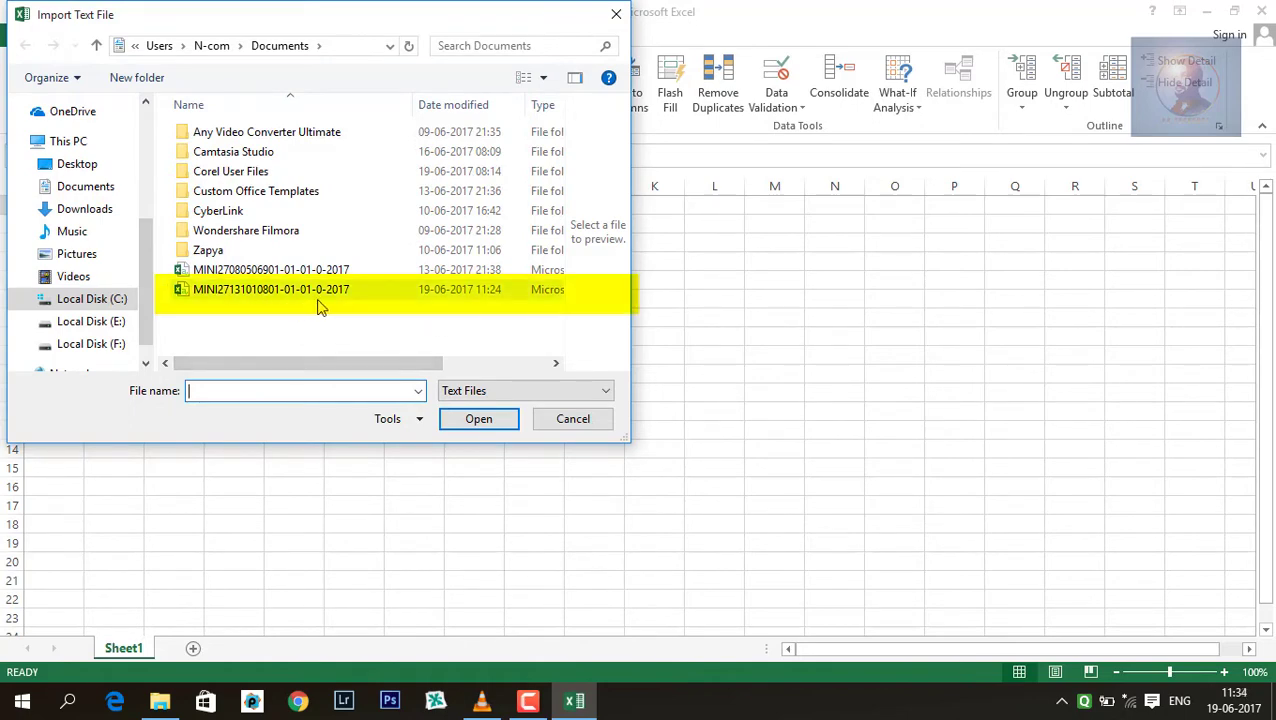
left_click(279, 300)
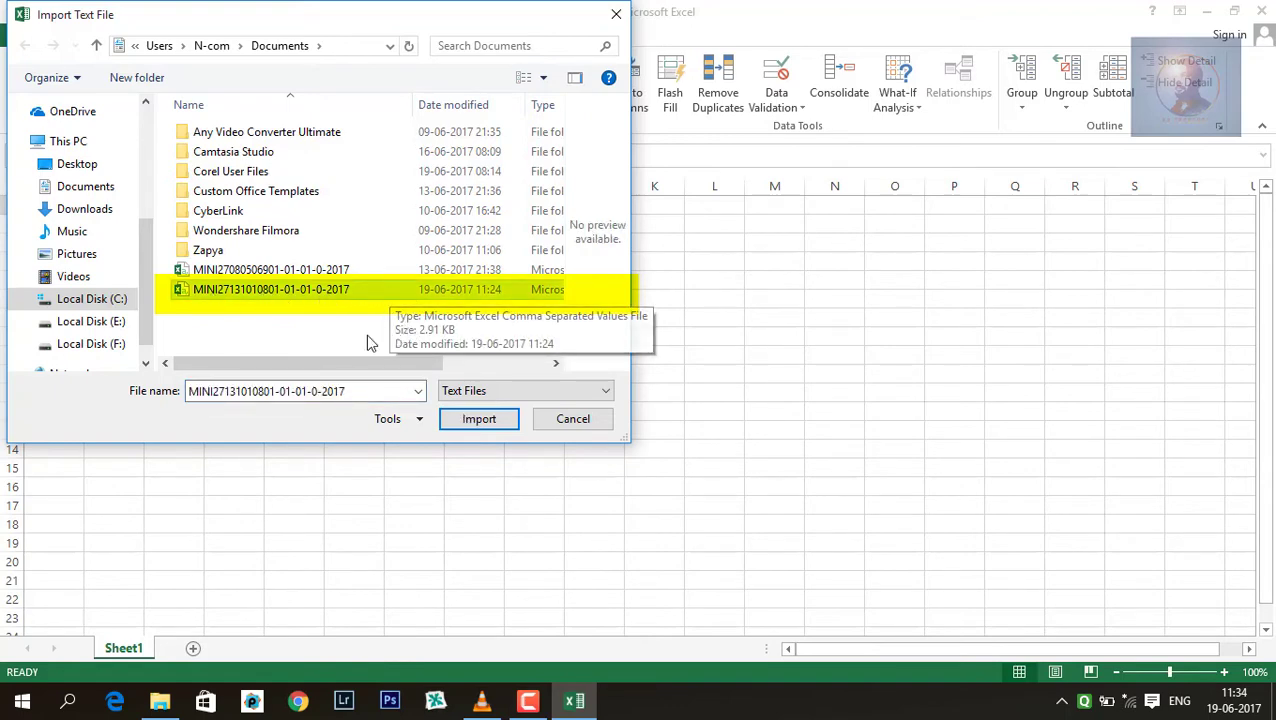
left_click(477, 420)
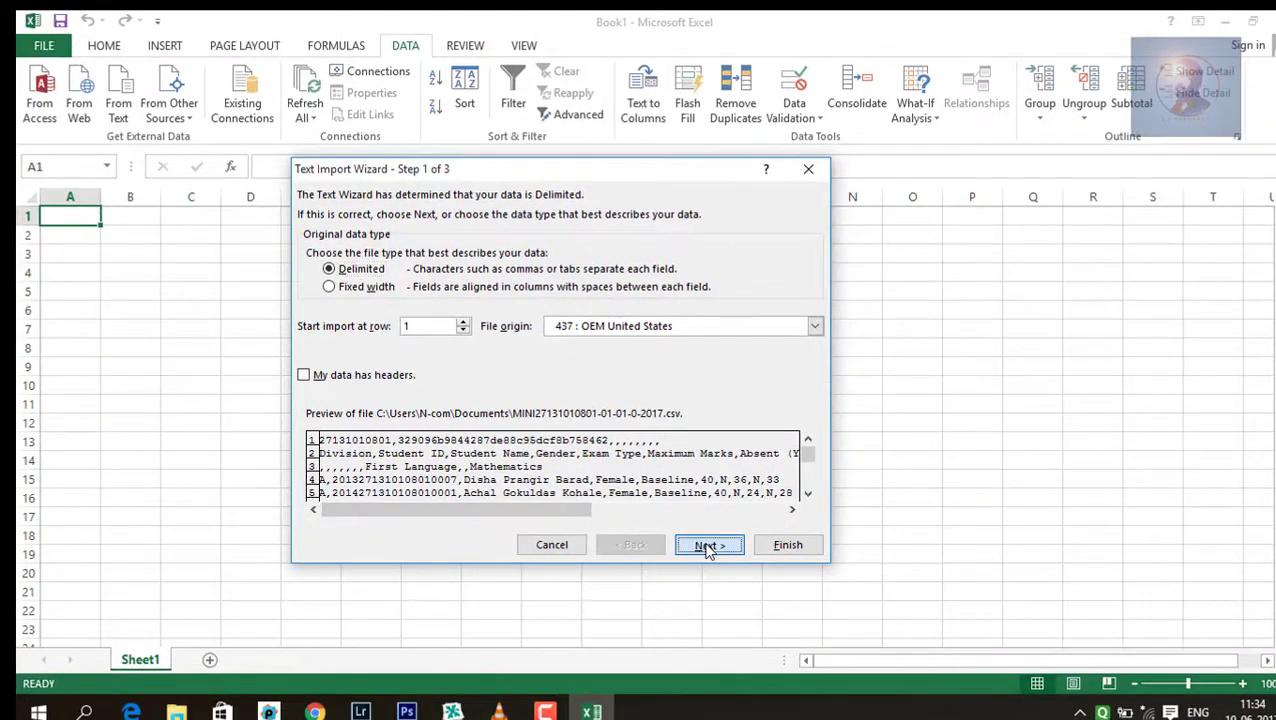
Set the wizard to Delimited with Comma only (Tab unchecked) and finish it
left_click(707, 546)
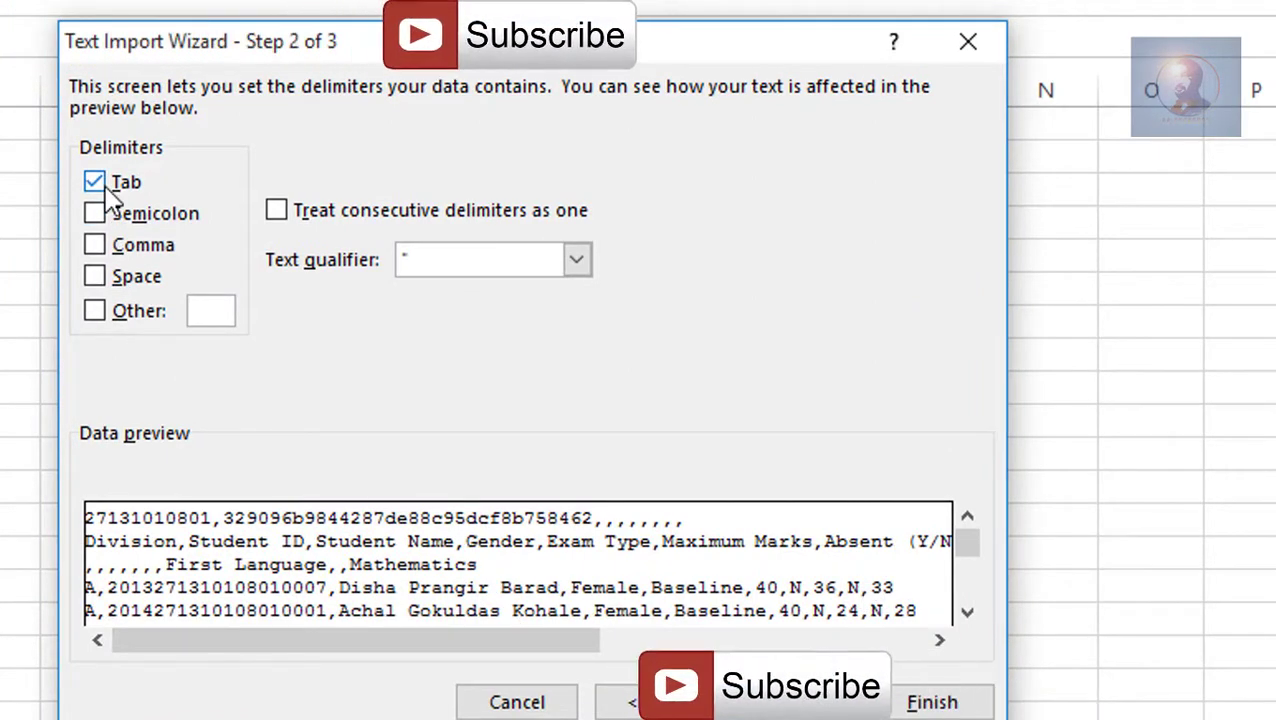
left_click(107, 256)
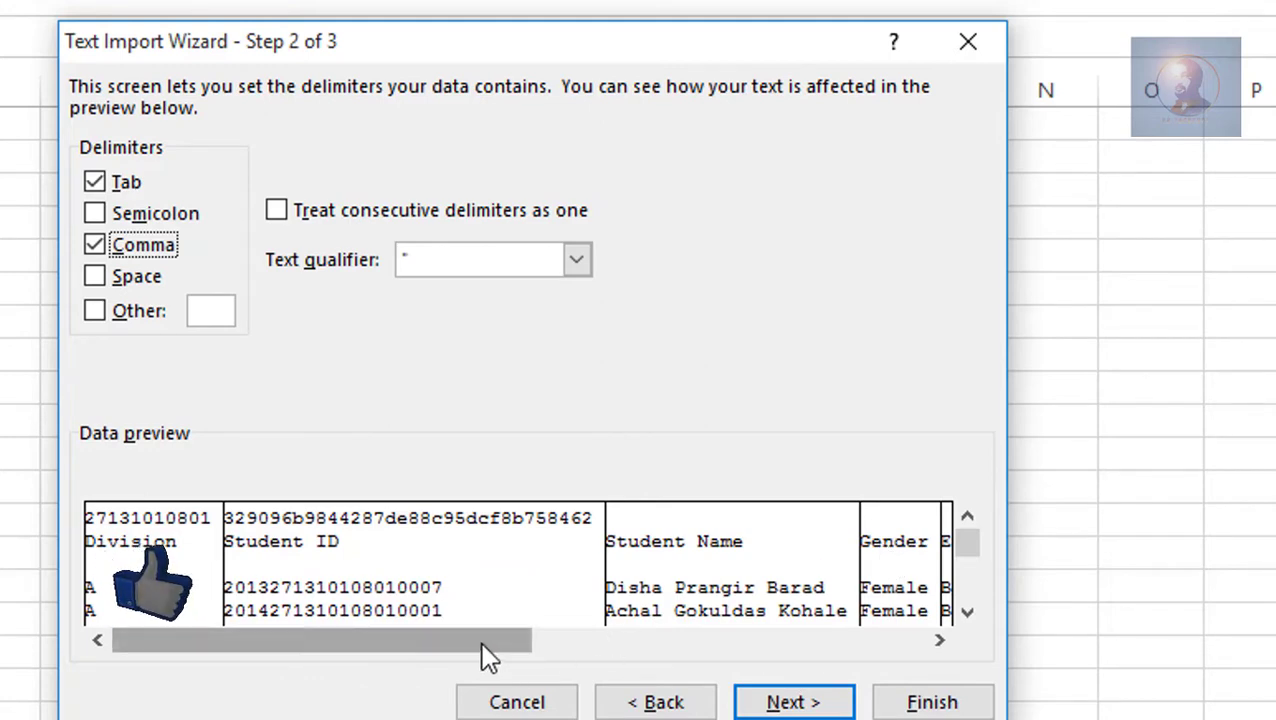
mouse_move(488, 655)
left_mouse_down()
mouse_move(740, 640)
mouse_move(390, 660)
left_mouse_up()
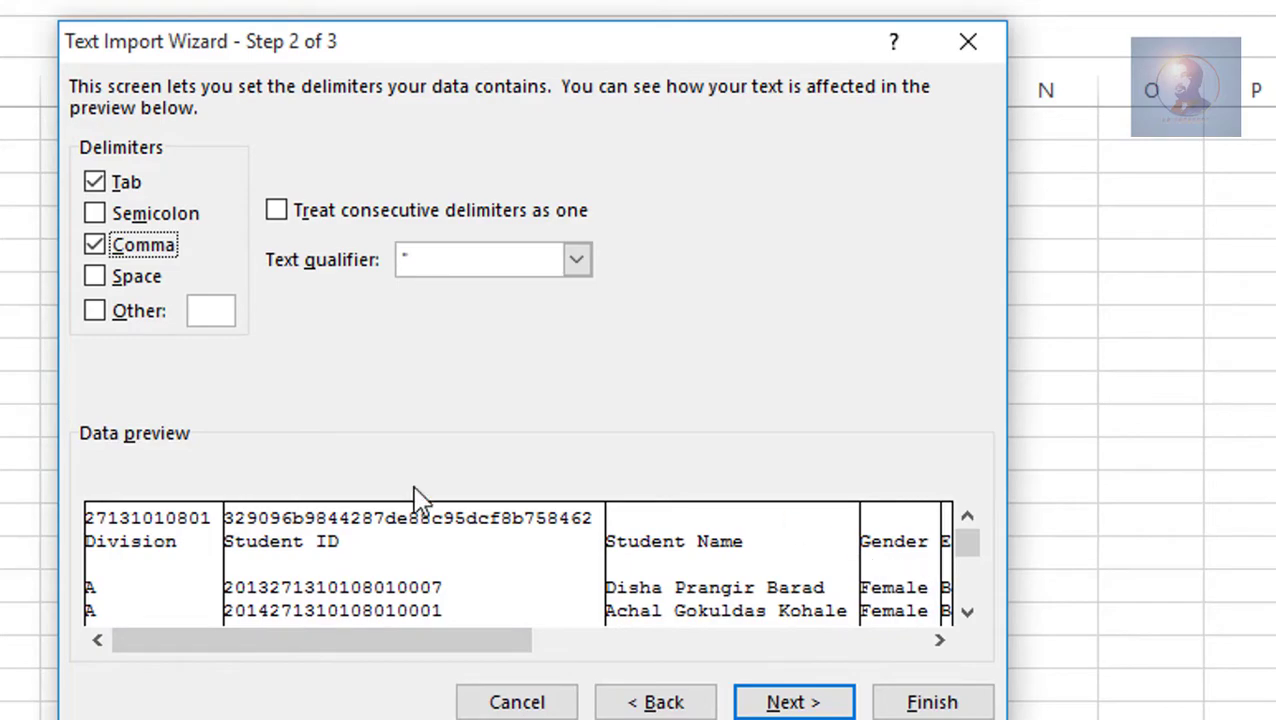
left_click(95, 183)
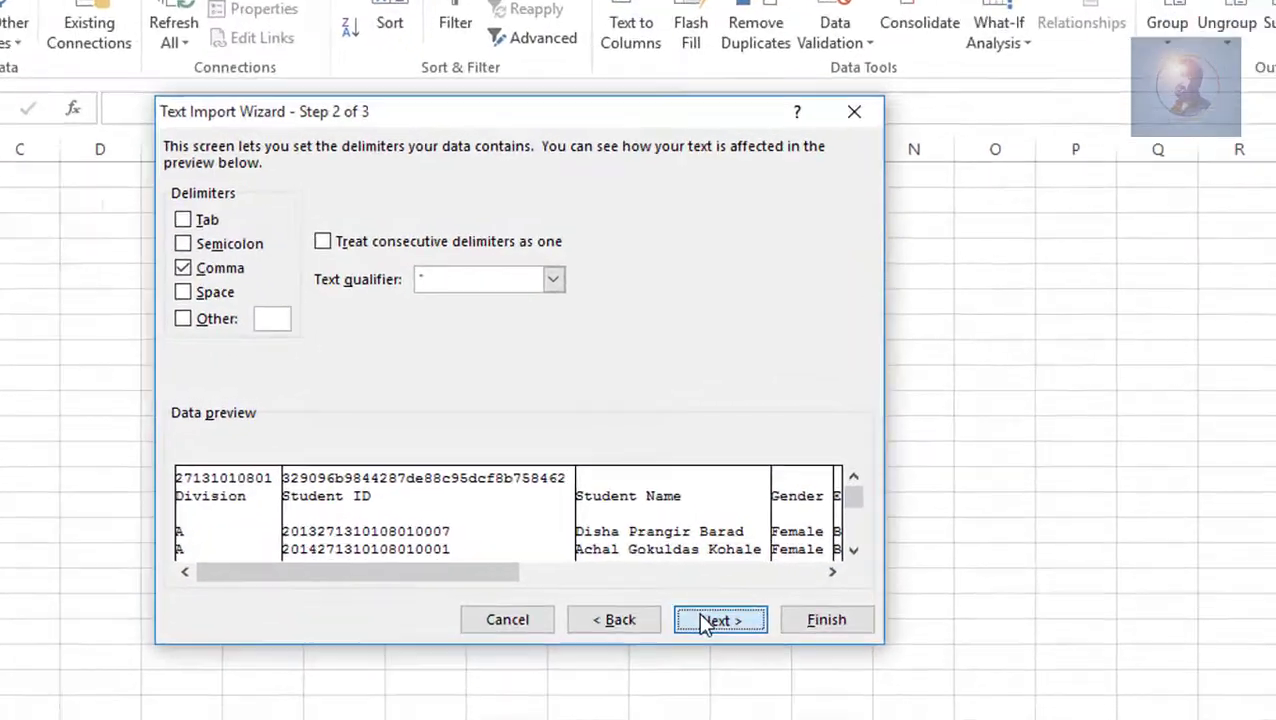
left_click(680, 549)
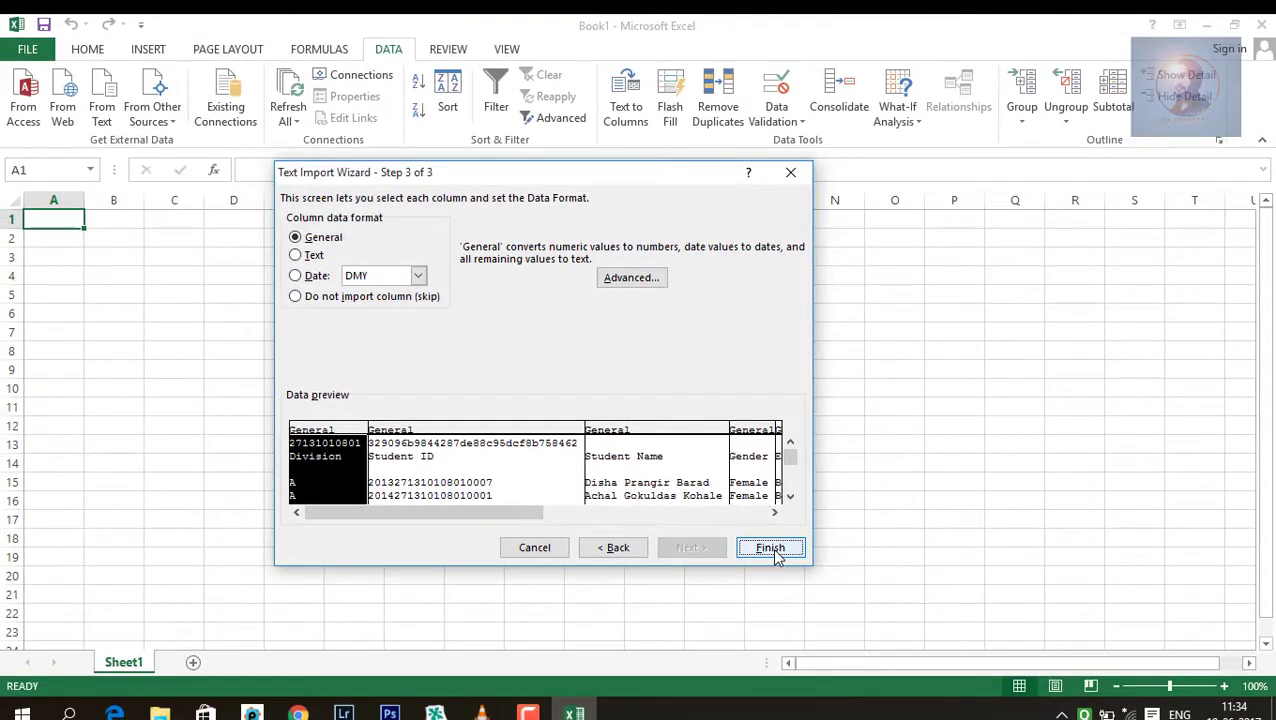
left_click(771, 549)
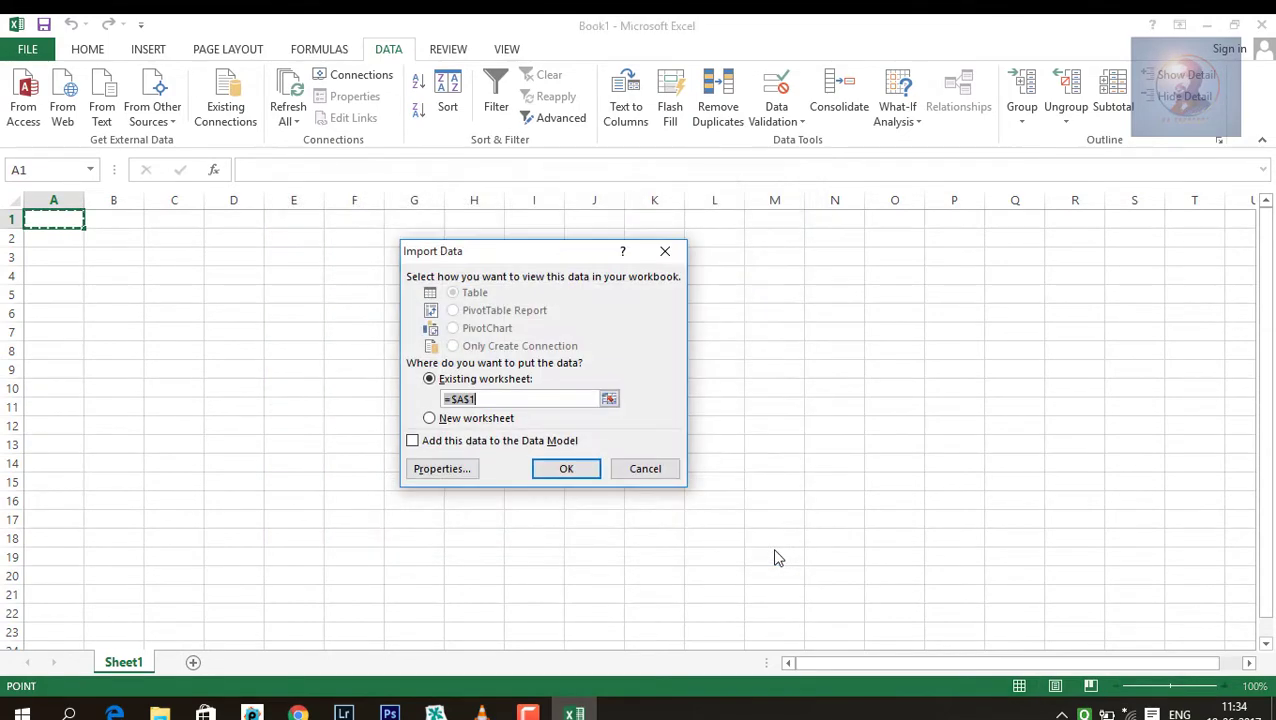
Place the imported marks at =$A$1 in the existing sheet and select Student IDs B4:B17
left_click(578, 472)
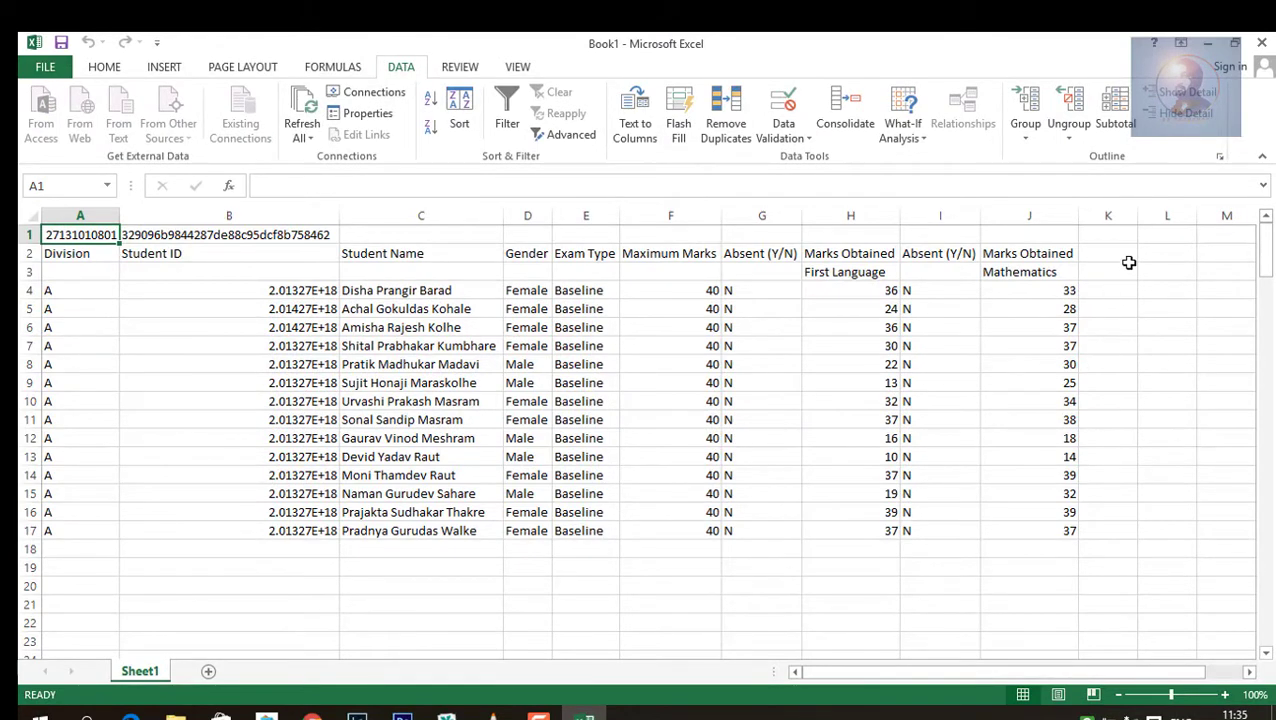
mouse_move(1128, 257)
left_mouse_down()
mouse_move(126, 622)
mouse_move(96, 609)
left_mouse_up()
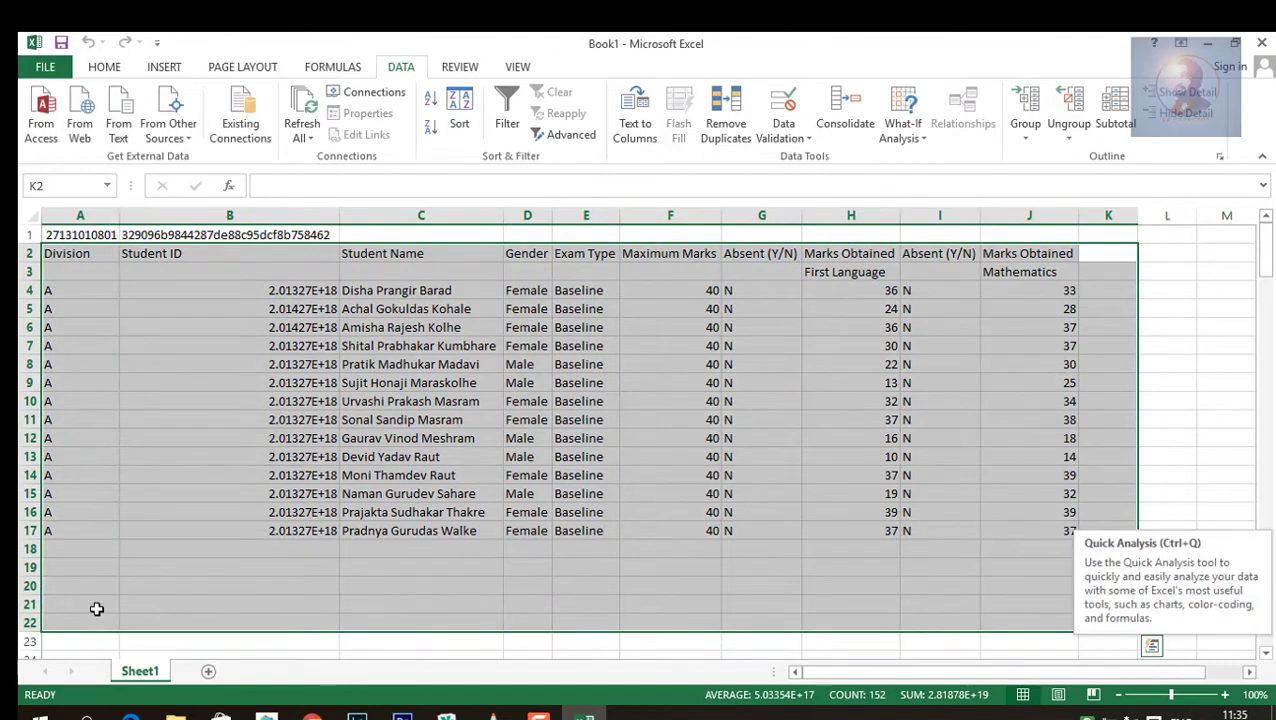
left_click(1234, 349)
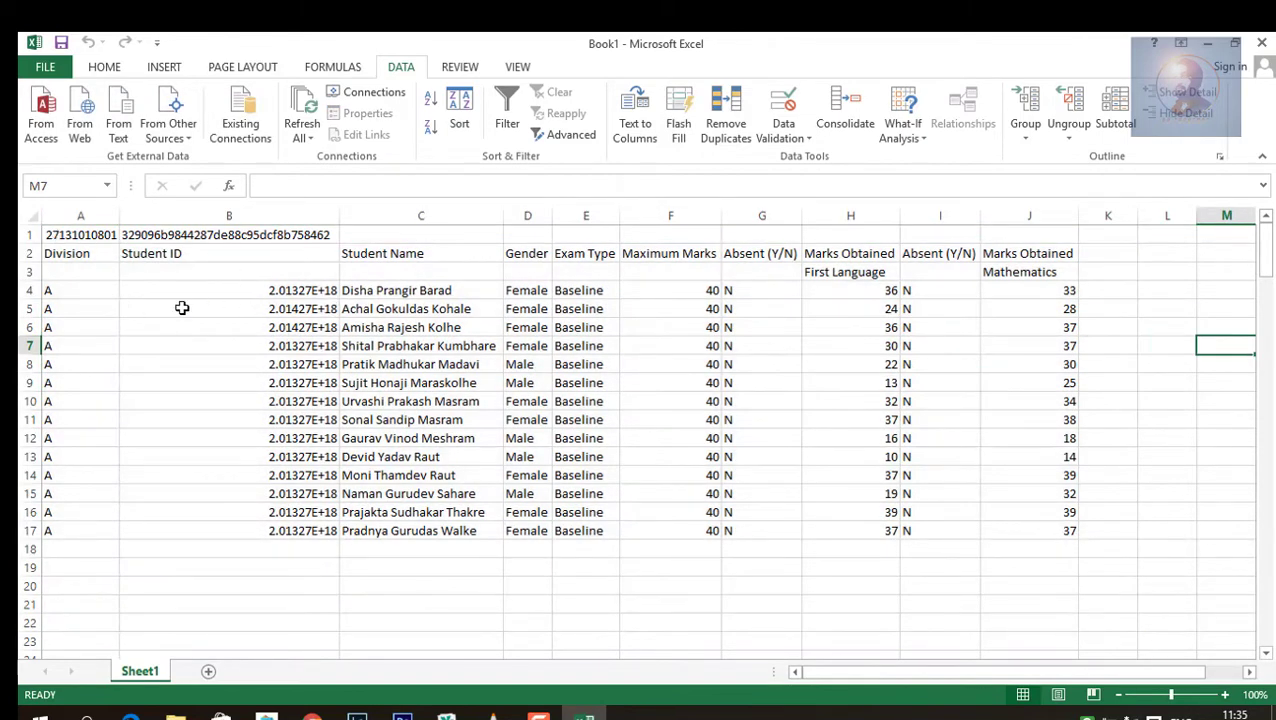
left_click_drag(178, 287, 287, 538)
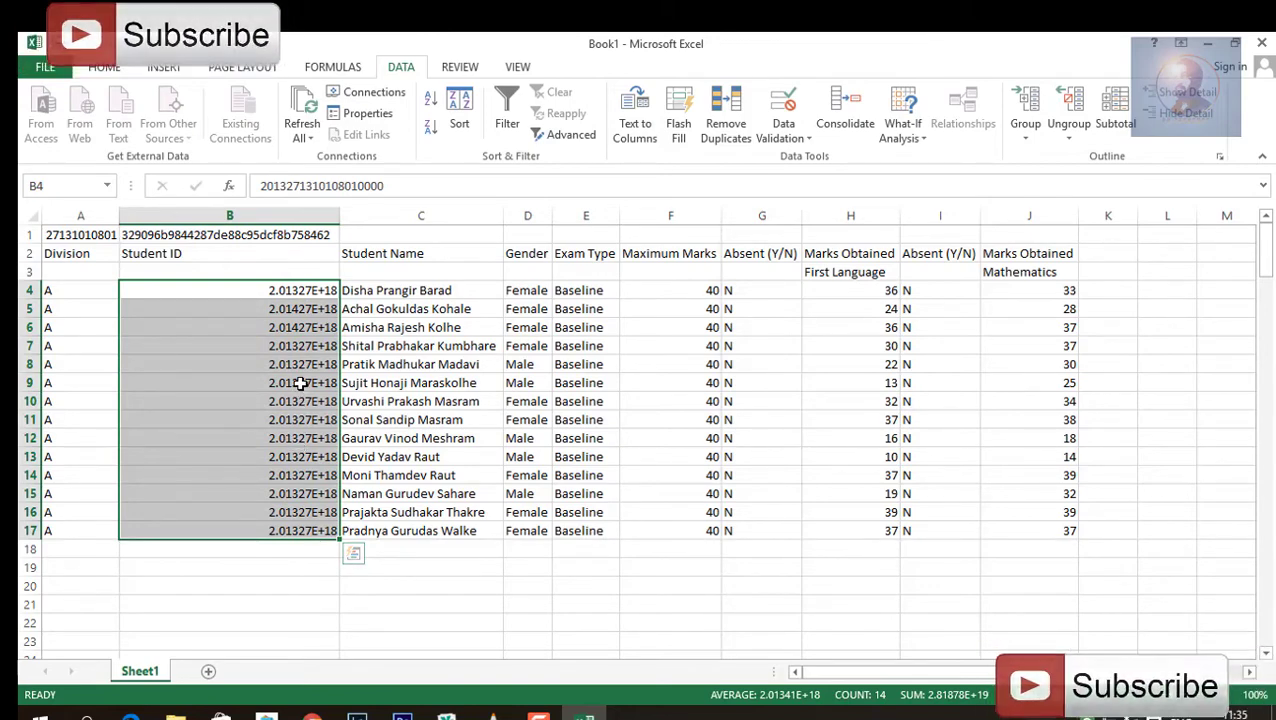
Format B4:B17 as Number with 0 decimal places so IDs show as full 19-digit numbers
right_click(300, 383)
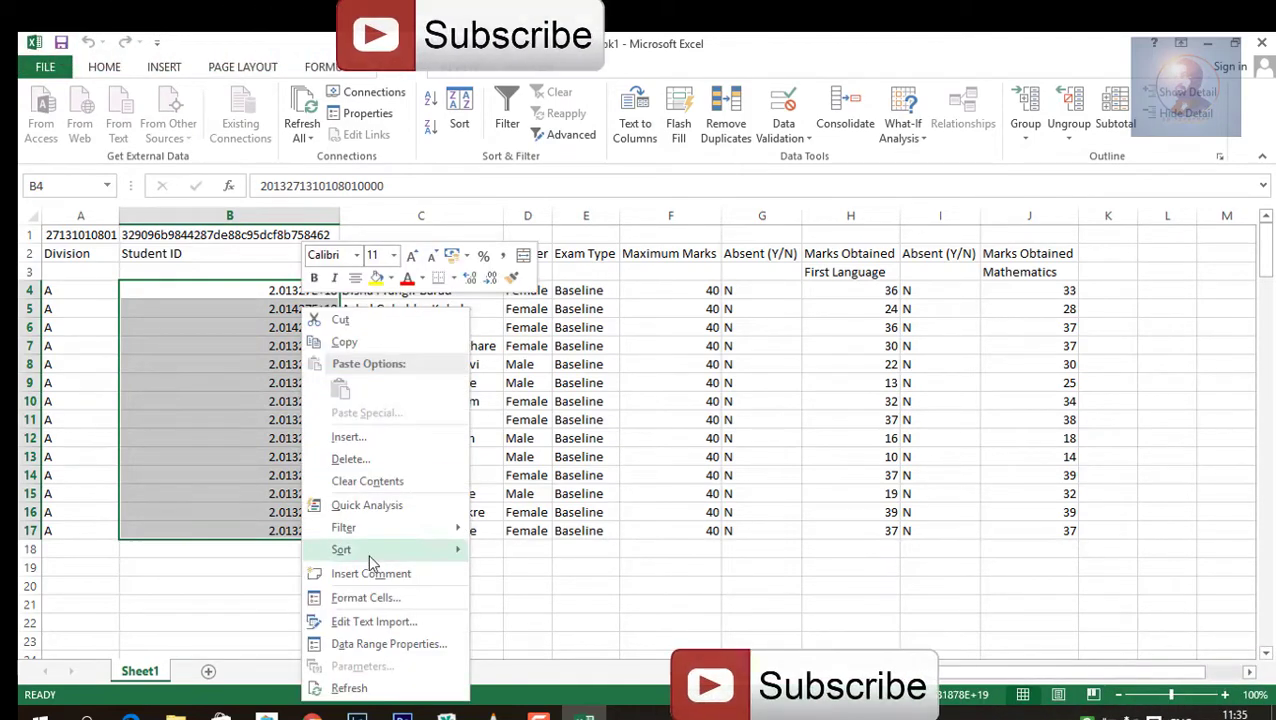
key("Escape")
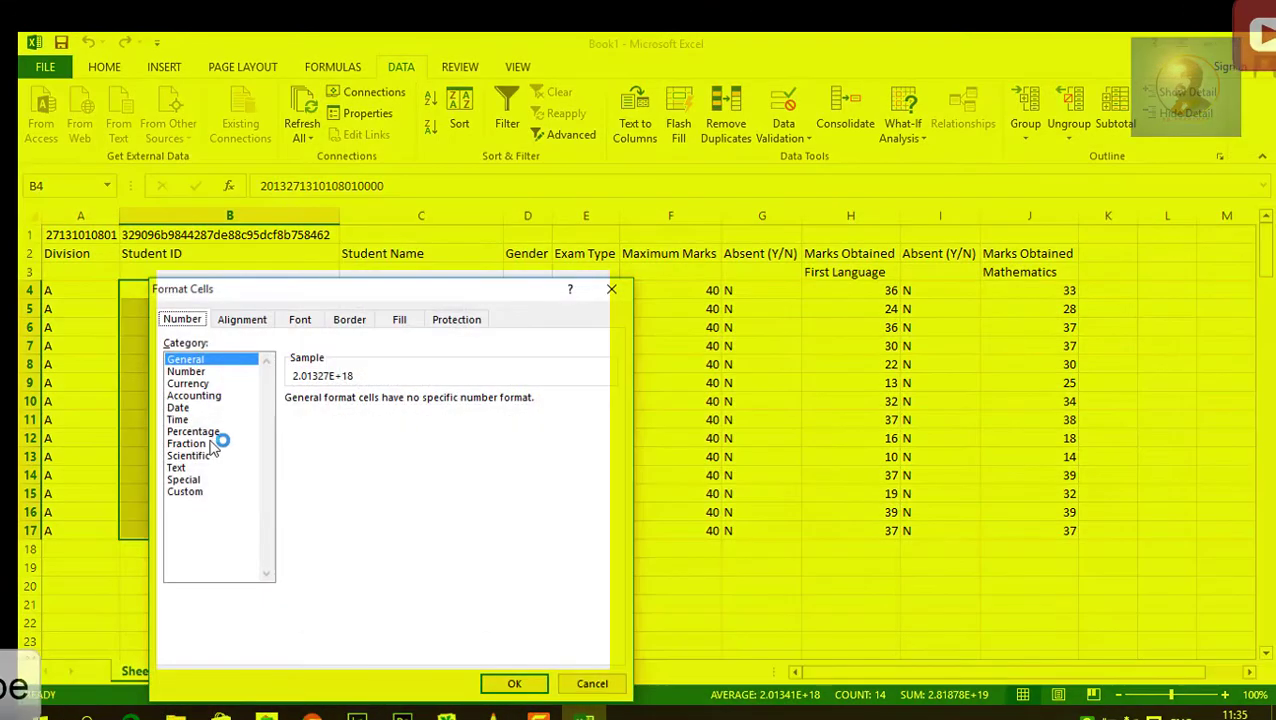
left_click(200, 374)
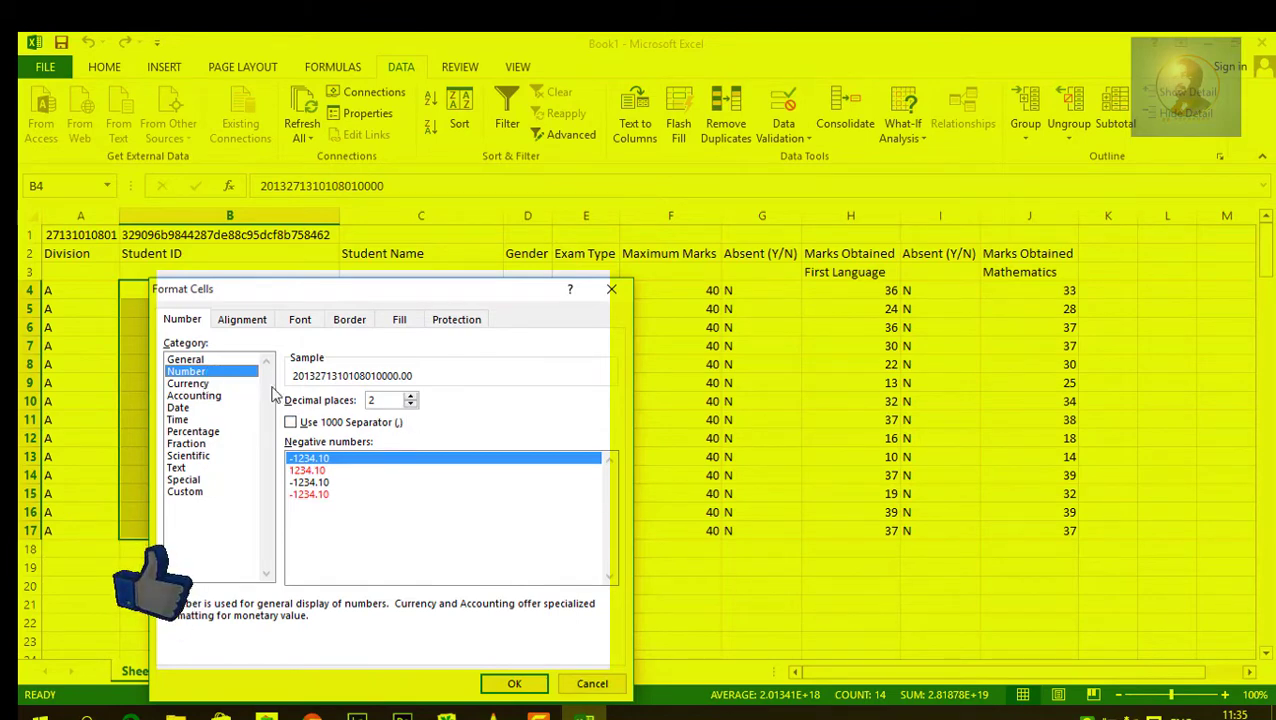
left_click(410, 404)
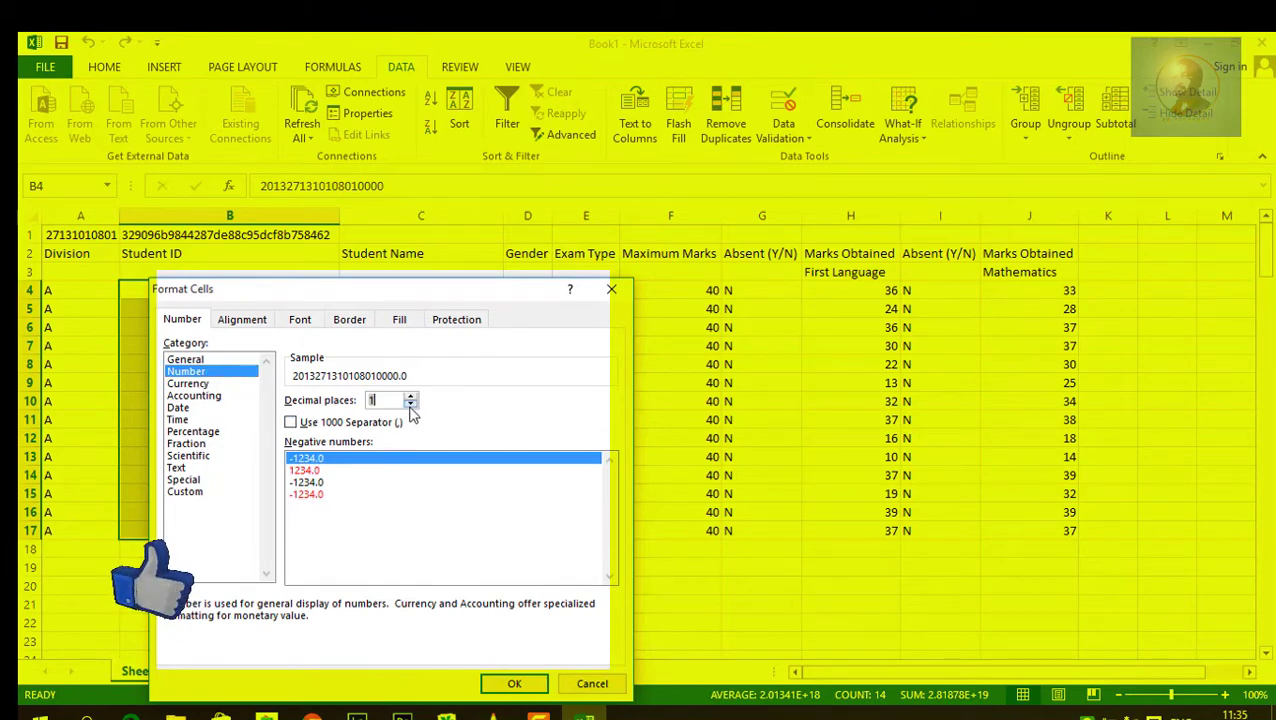
left_click(410, 404)
left_click(513, 686)
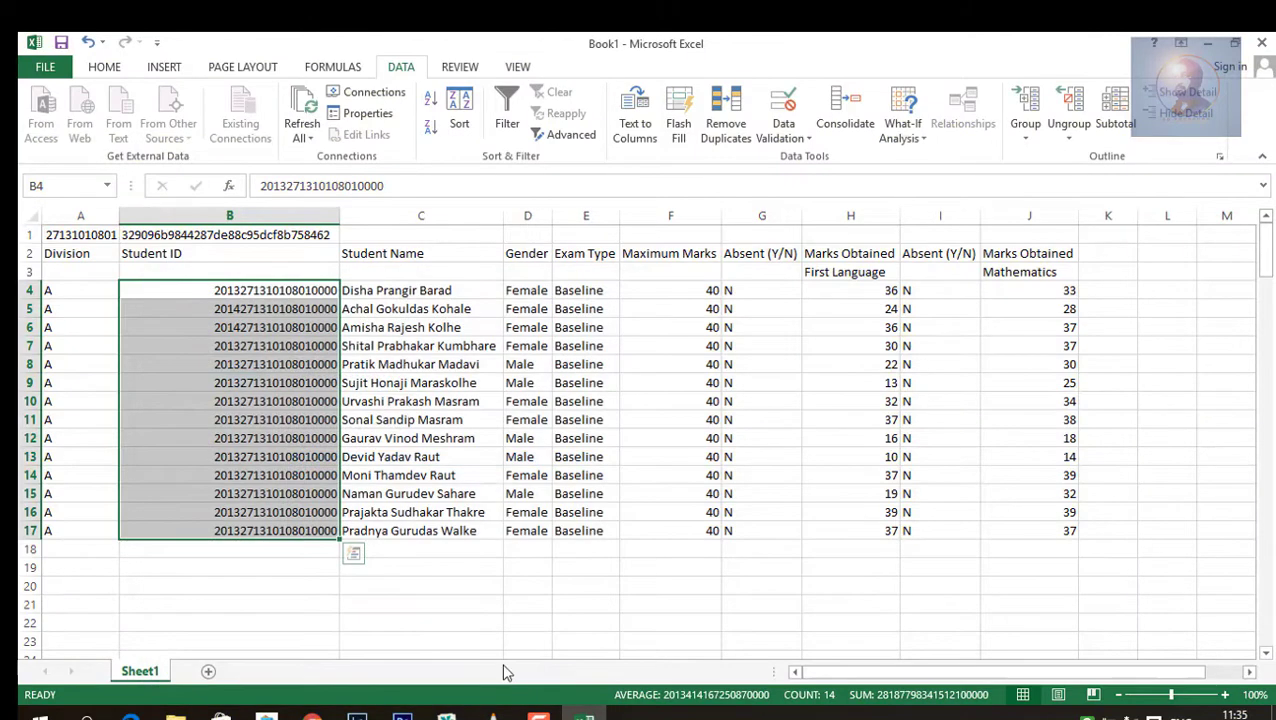
left_click(171, 345)
left_click_drag(297, 289, 290, 531)
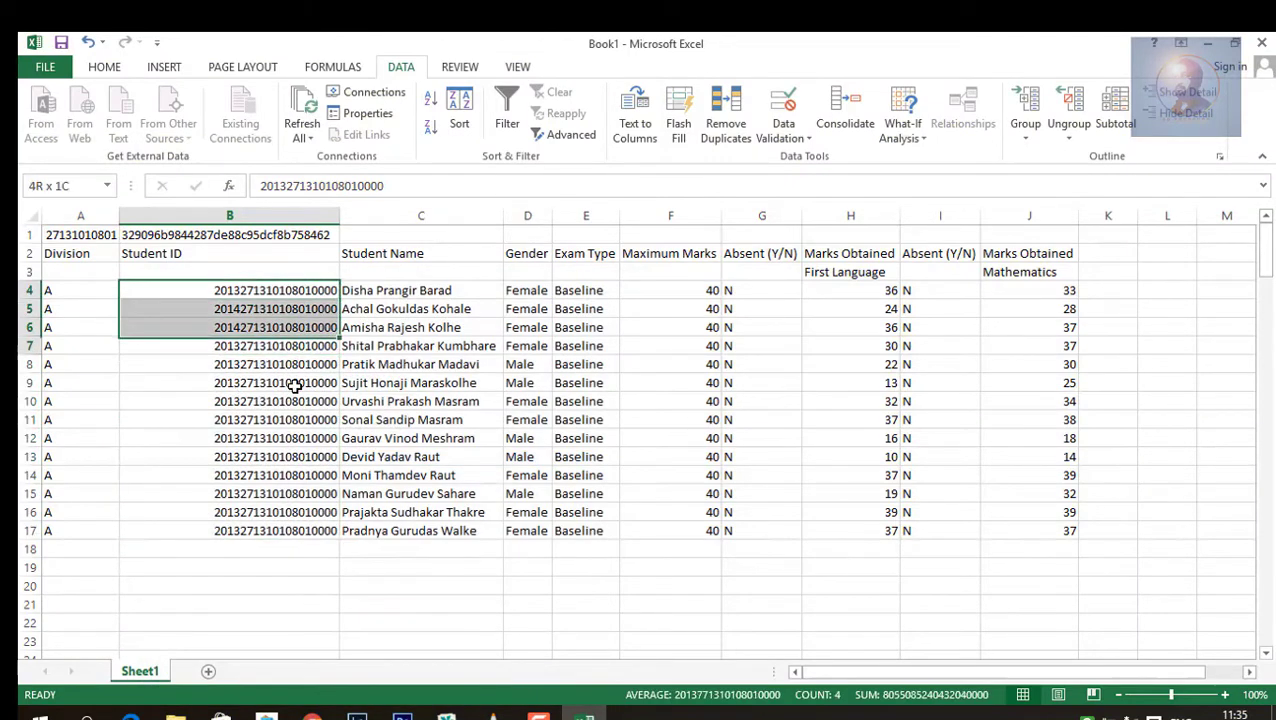
left_click(485, 583)
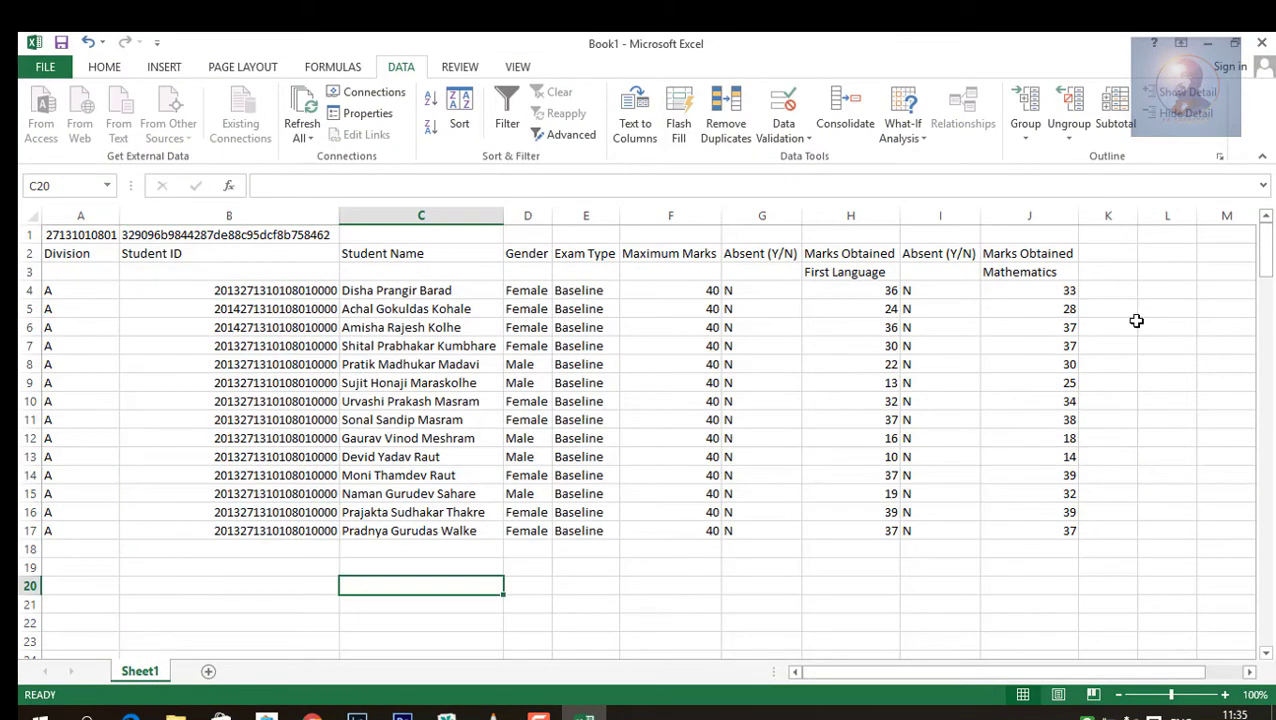
scroll(1141, 306, "down", 1)
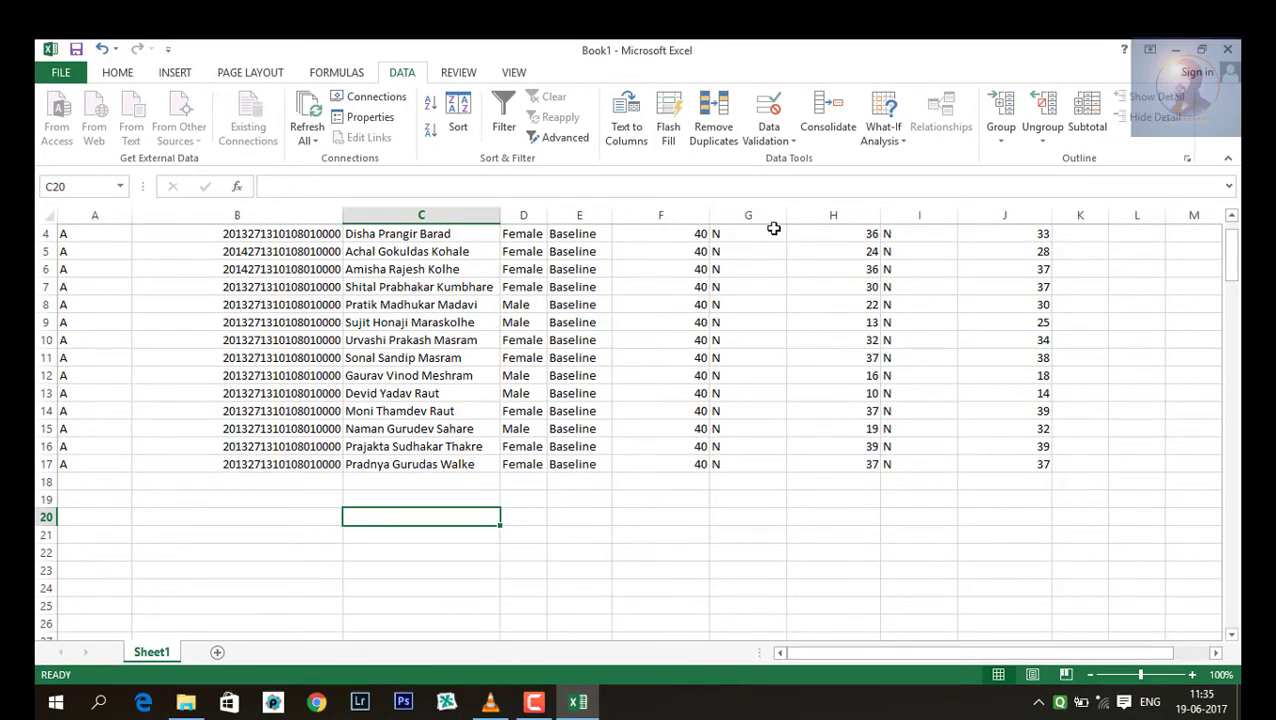
scroll(1172, 364, "up", 1)
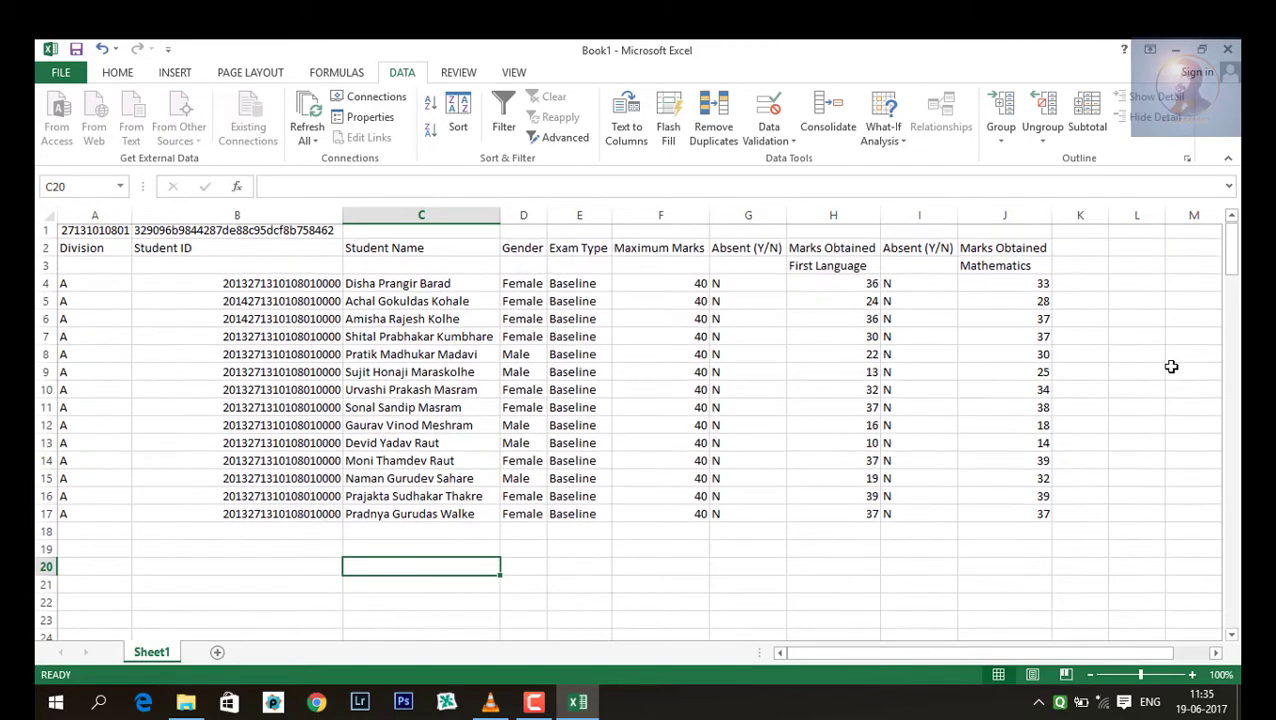